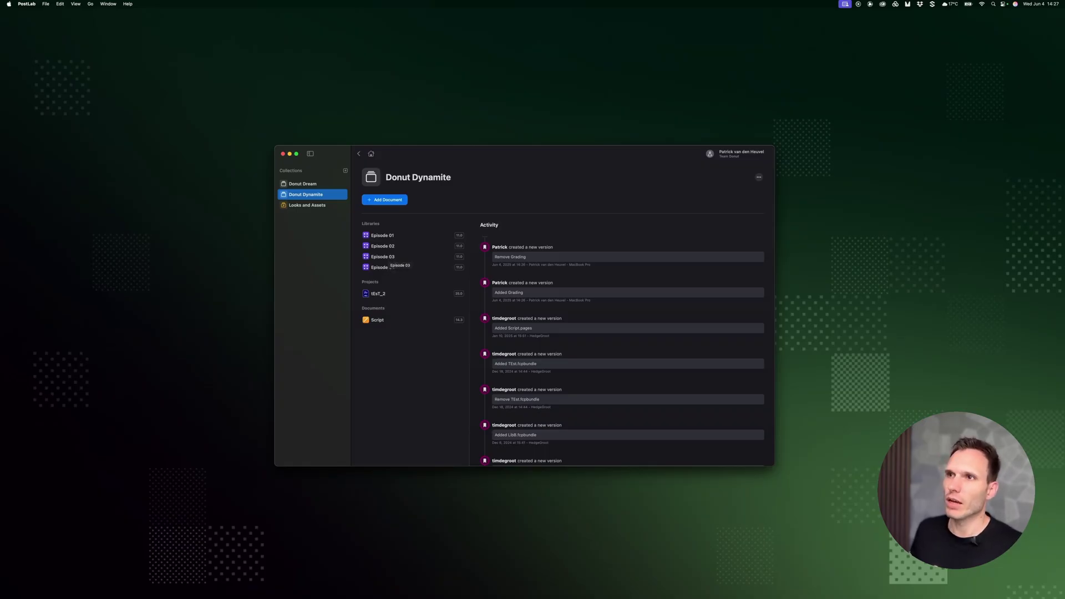
- Create a new DaVinci Resolve project library named 'Dynamite Grading' in Donut Dynamite
left_click(387, 203)
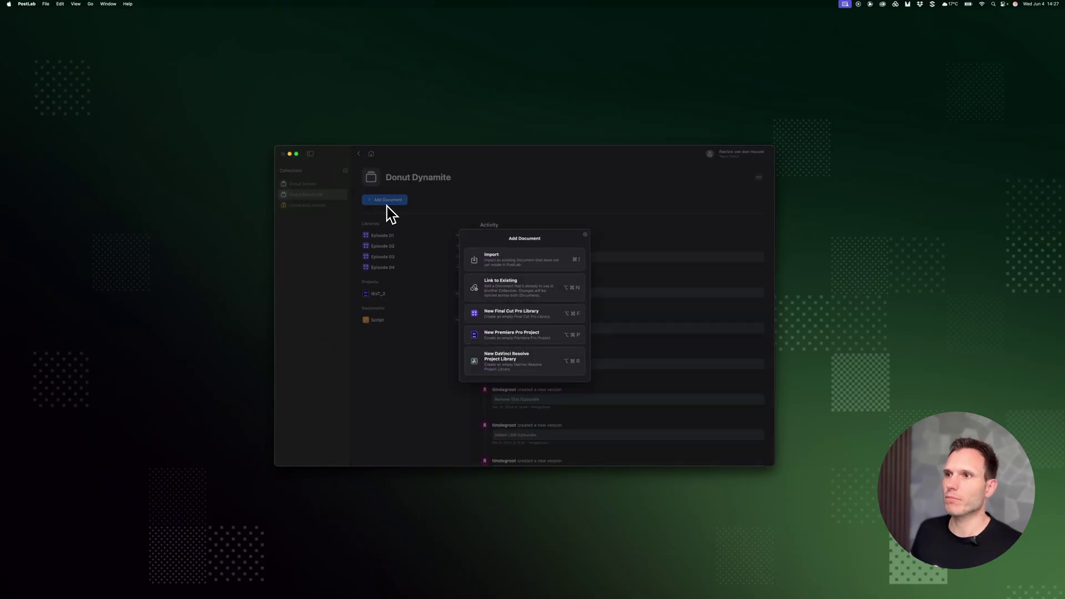
left_click(536, 367)
type("Dynamite Grading")
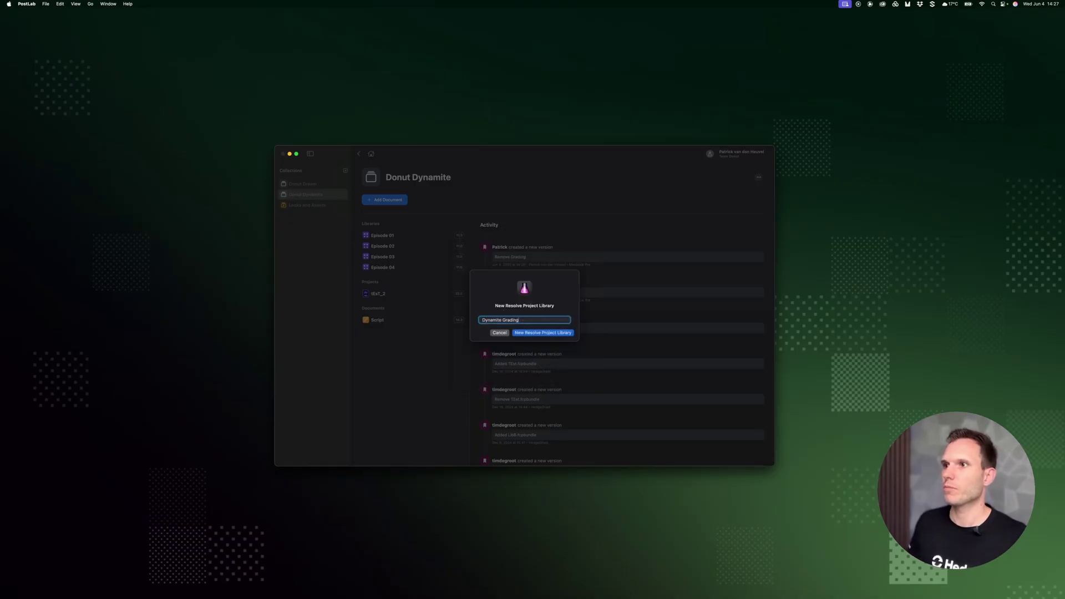
key("Return")
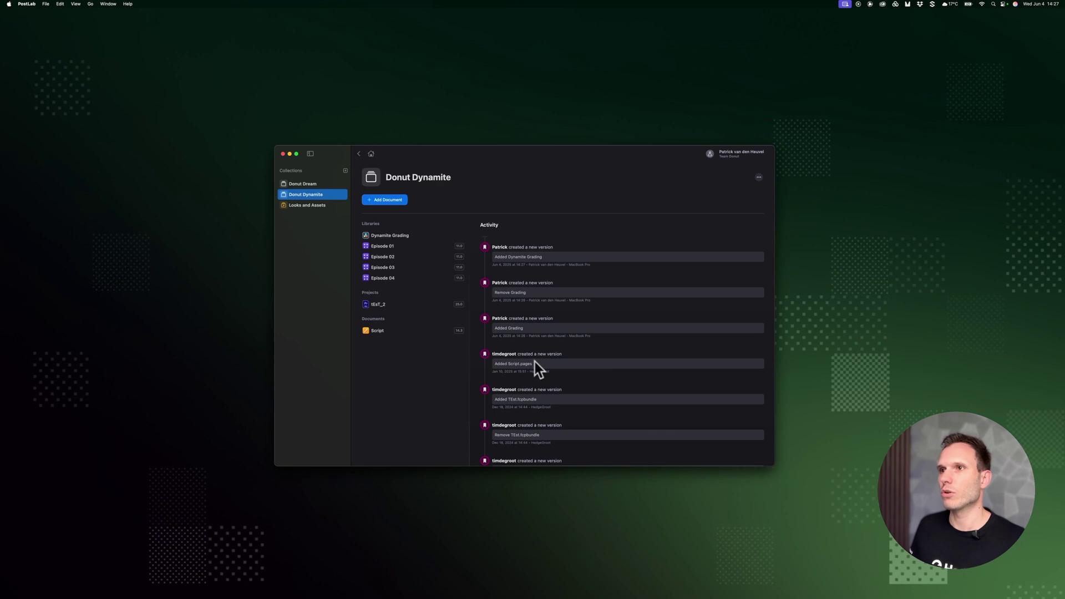
- Open Dynamite Grading in Resolve and create a project named 'Episode 1' from Untitled Project
left_click(407, 239)
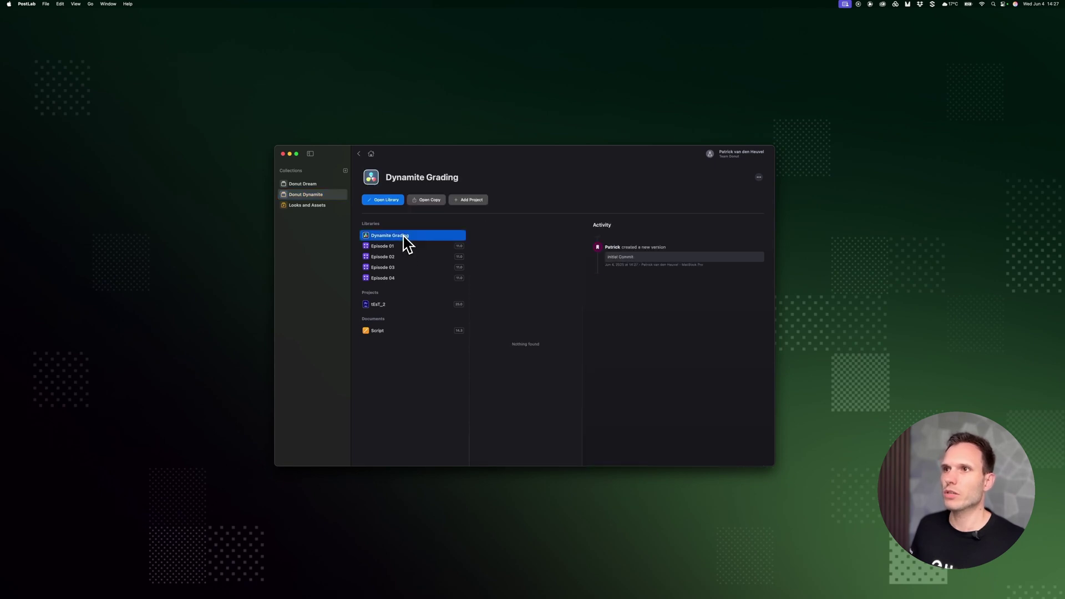
left_click(381, 201)
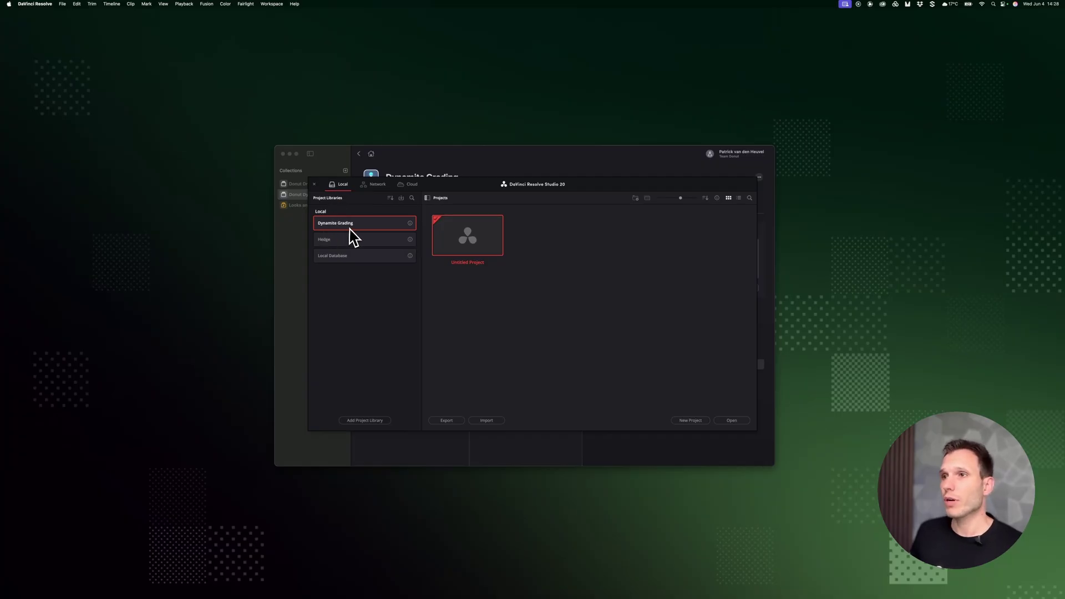
double_click(463, 246)
type("Episode 1")
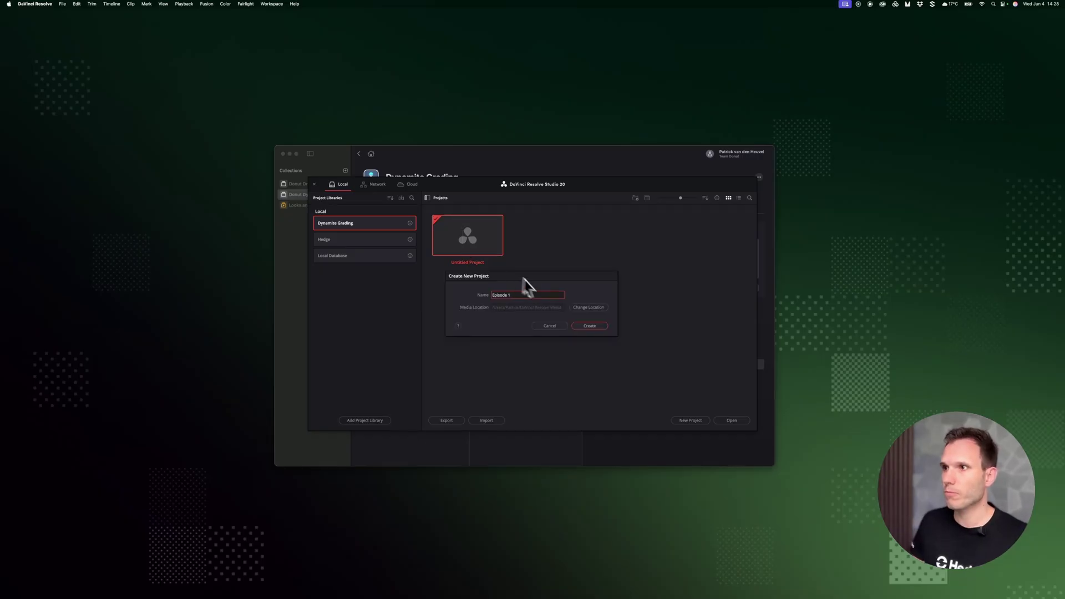
left_click(589, 325)
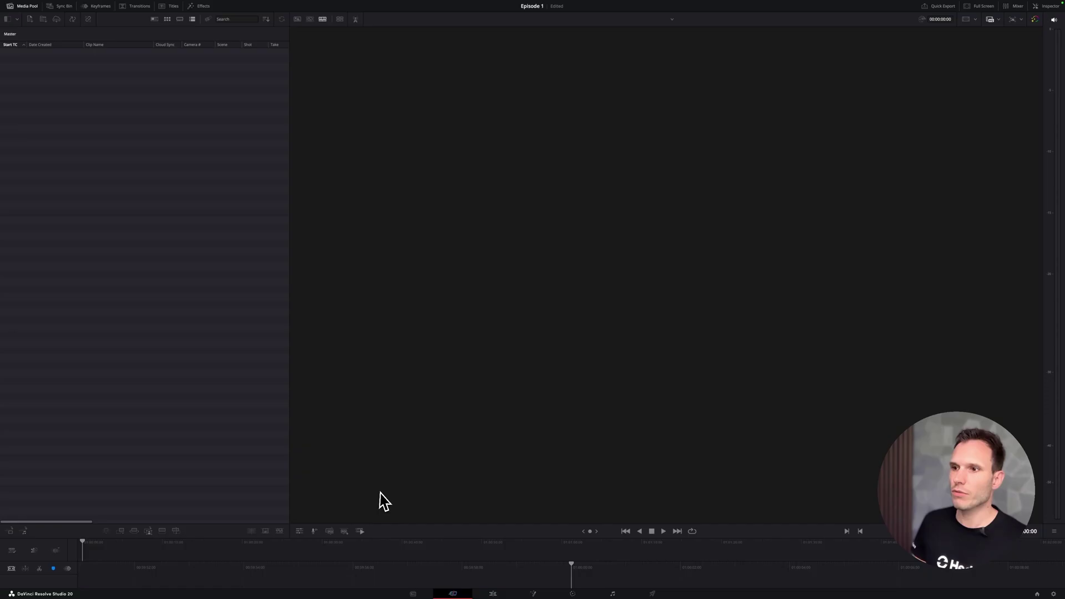
- On the Media page, create a new timeline from all six Media Pool clips
left_click(413, 593)
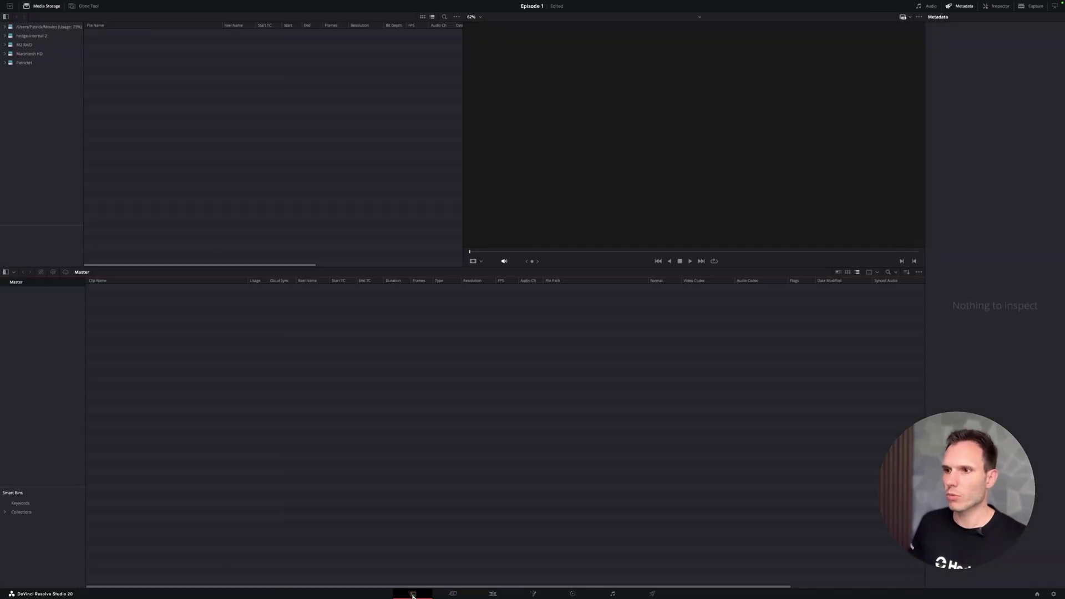
left_click_drag(187, 400, 106, 284)
right_click(136, 314)
left_click(152, 314)
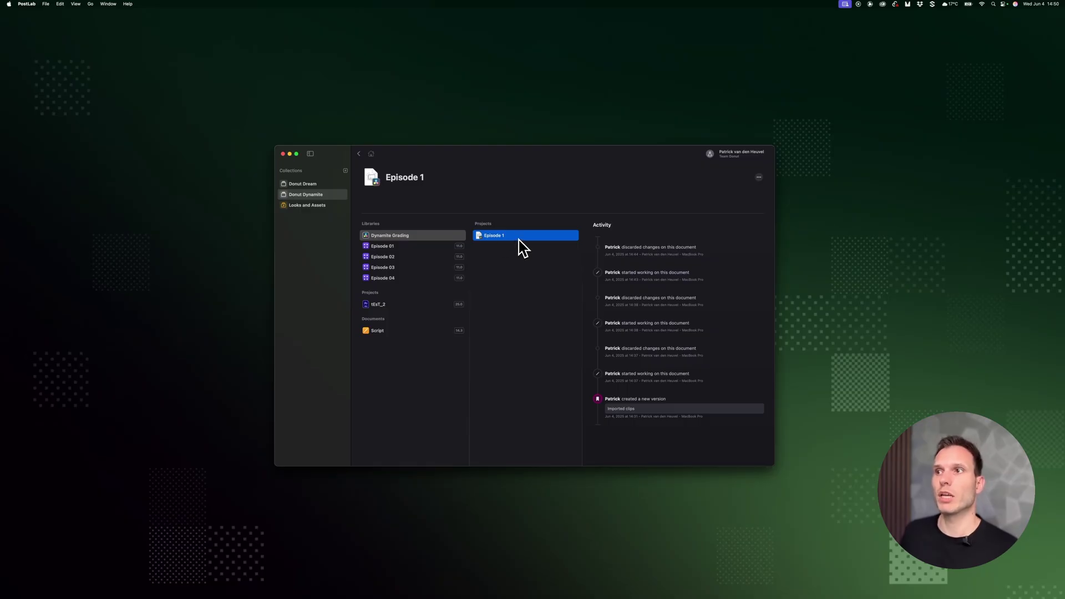
- View the Assets and Looks library in Looks and Assets, then return to Dynamite Grading
left_click(305, 204)
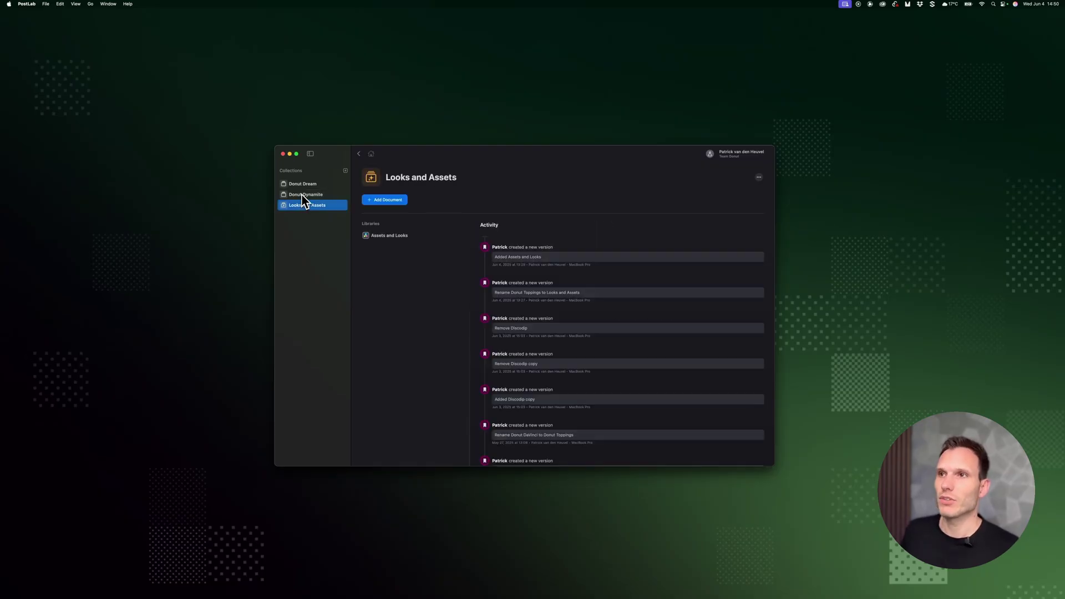
left_click(302, 195)
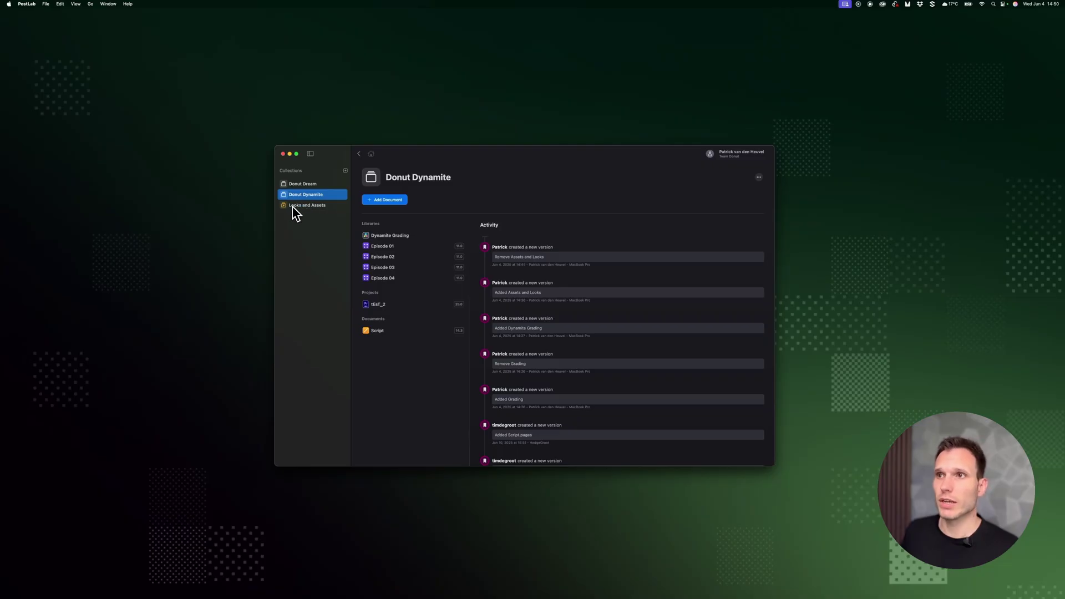
left_click(293, 206)
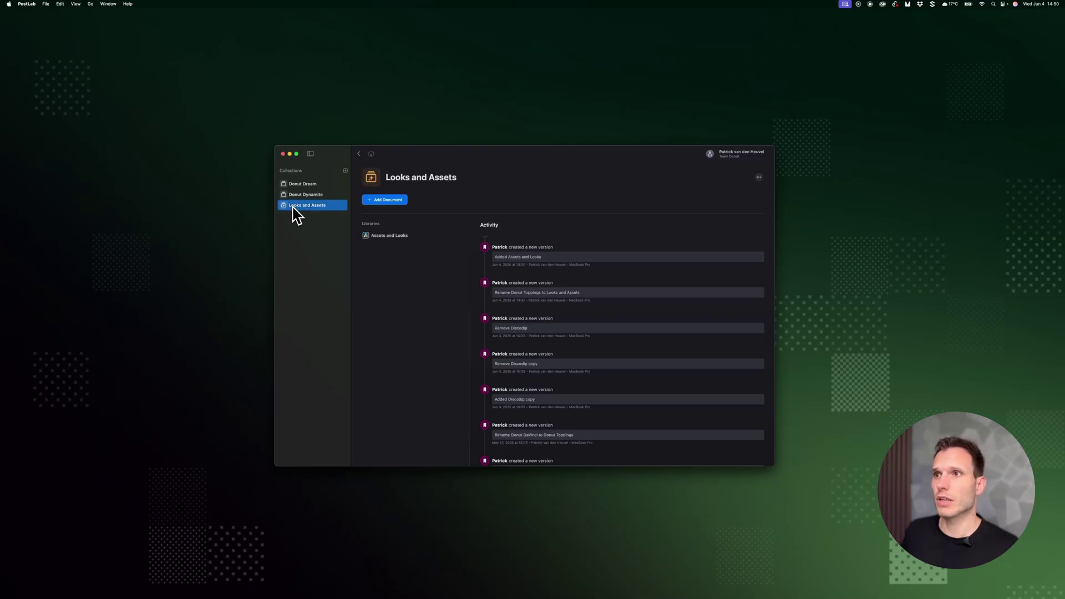
left_click(371, 247)
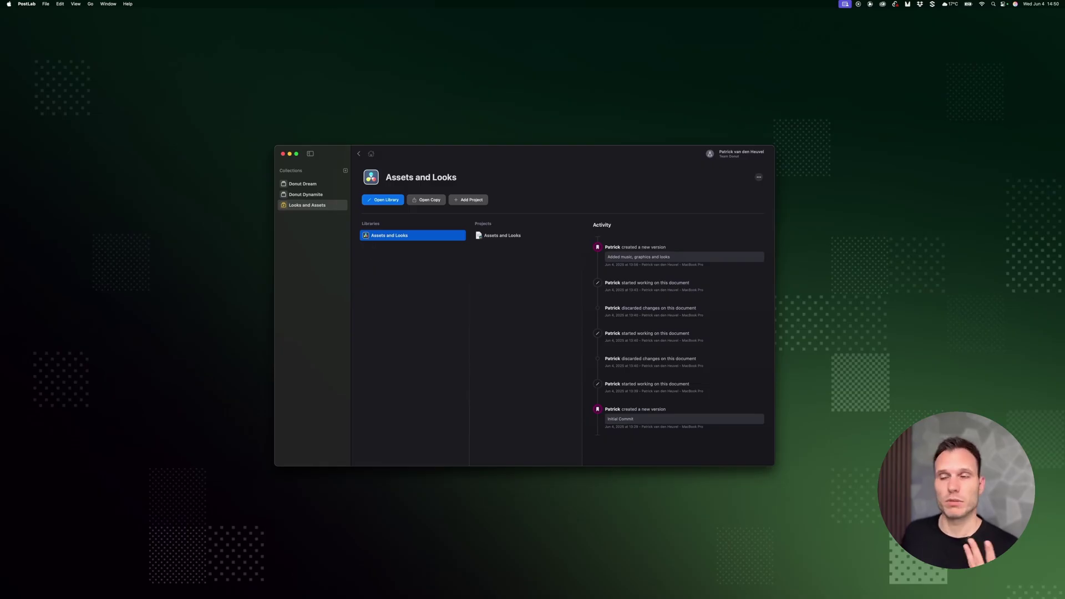
left_click(312, 195)
left_click(391, 236)
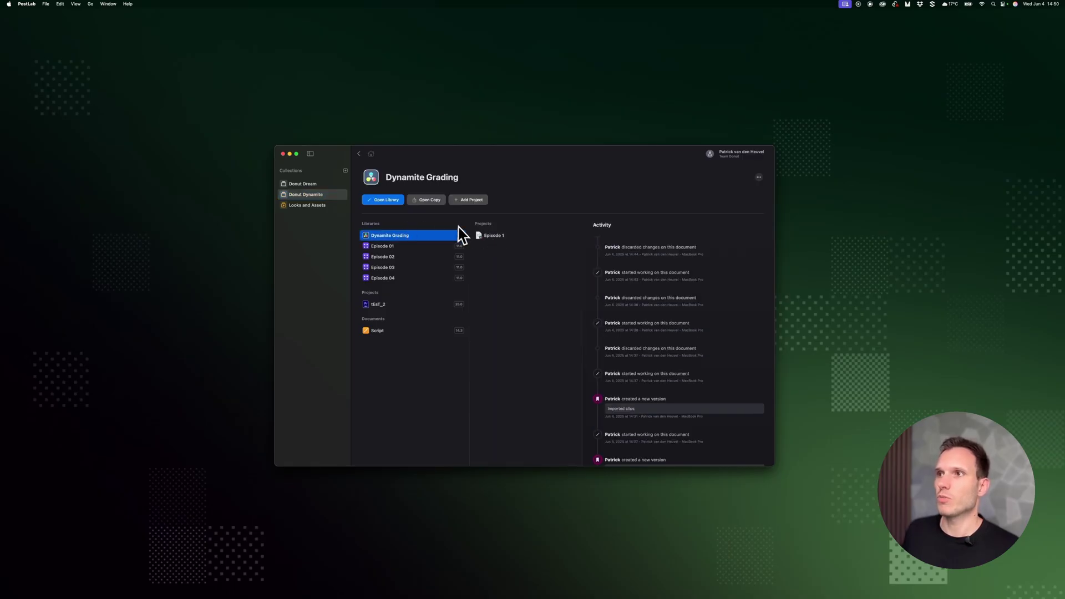
- Add the existing Assets and Looks project to the Dynamite Grading library
left_click(467, 201)
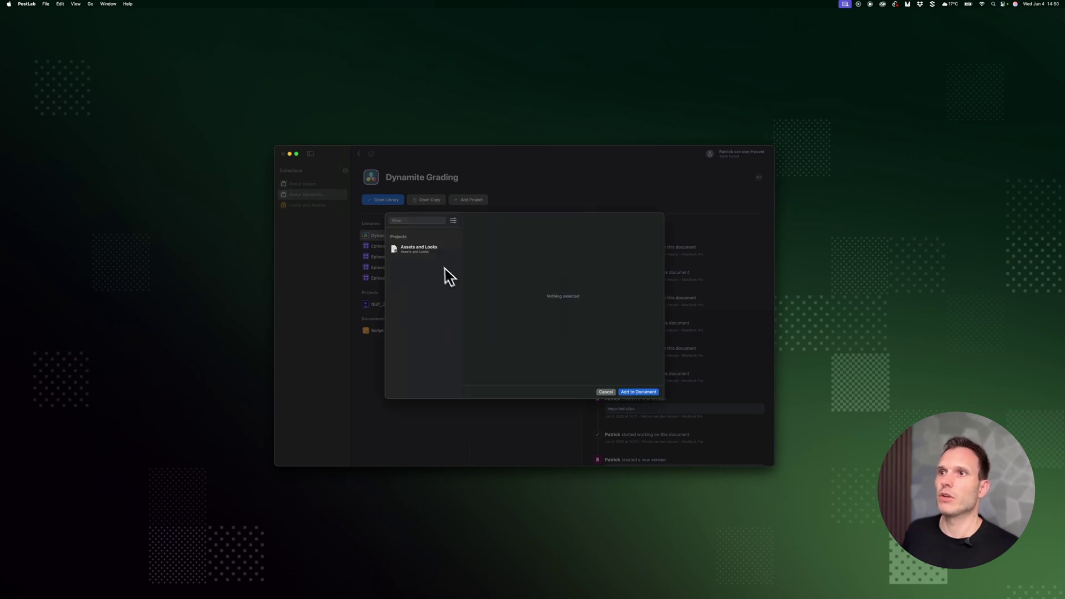
left_click(404, 253)
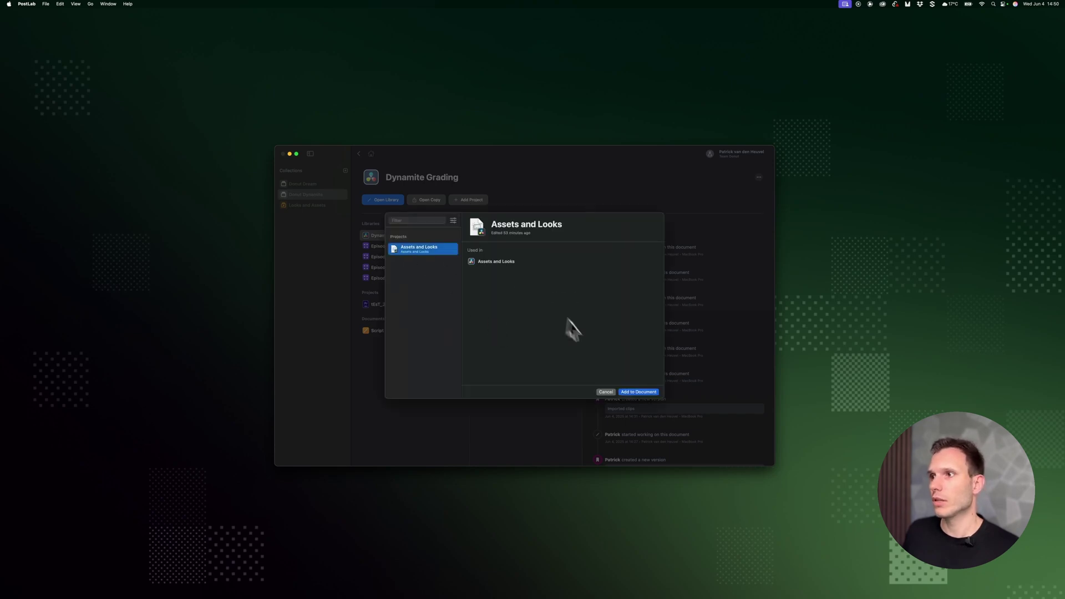
left_click(629, 392)
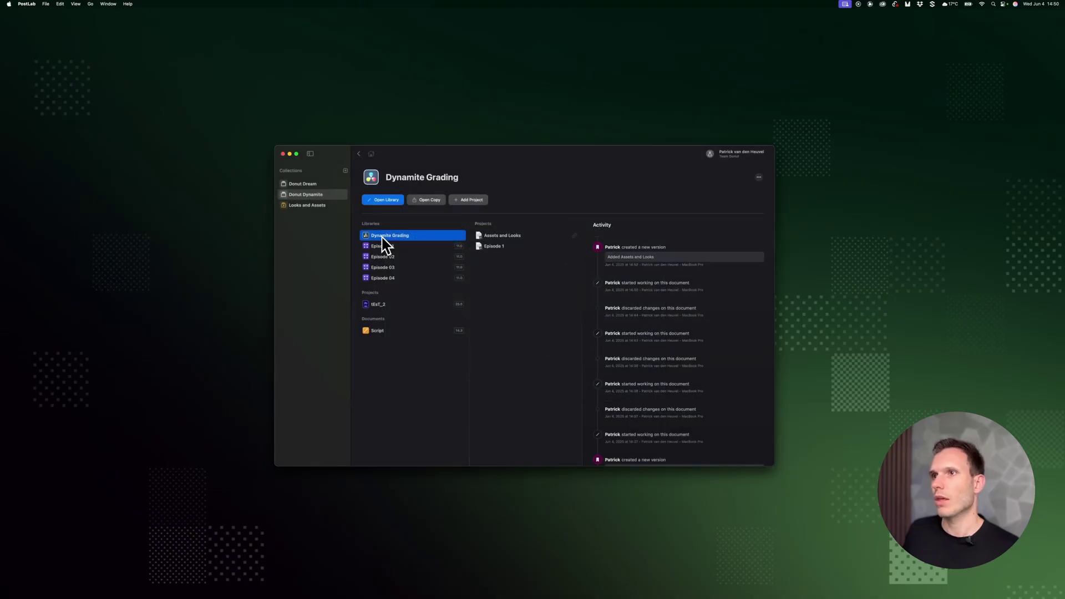
- Reopen Dynamite Grading in Resolve and load the Episode 1 project from the Project Manager
left_click(378, 200)
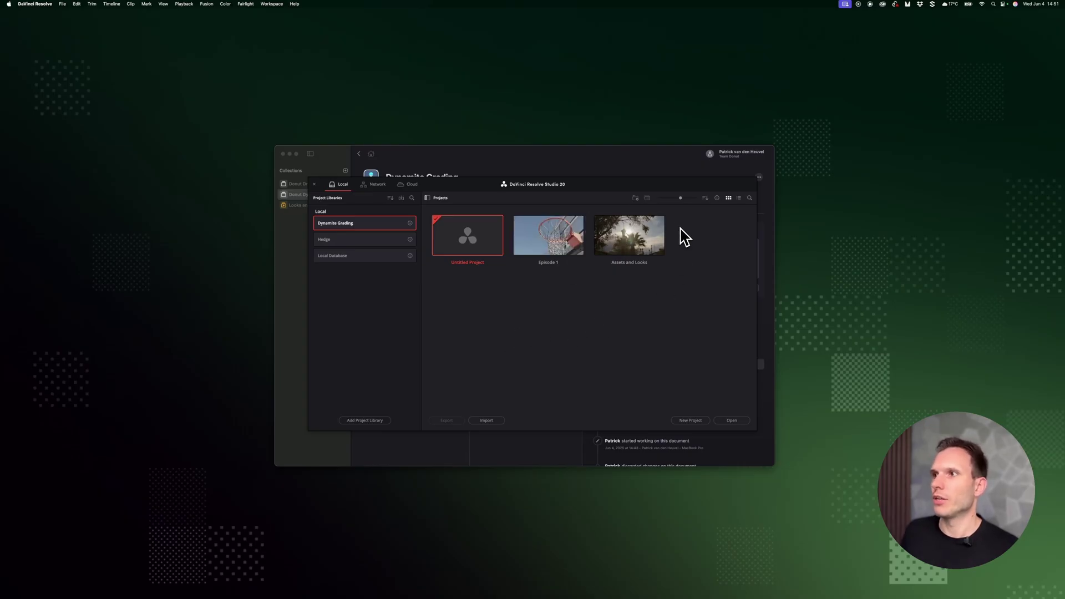
left_click(542, 252)
right_click(597, 317)
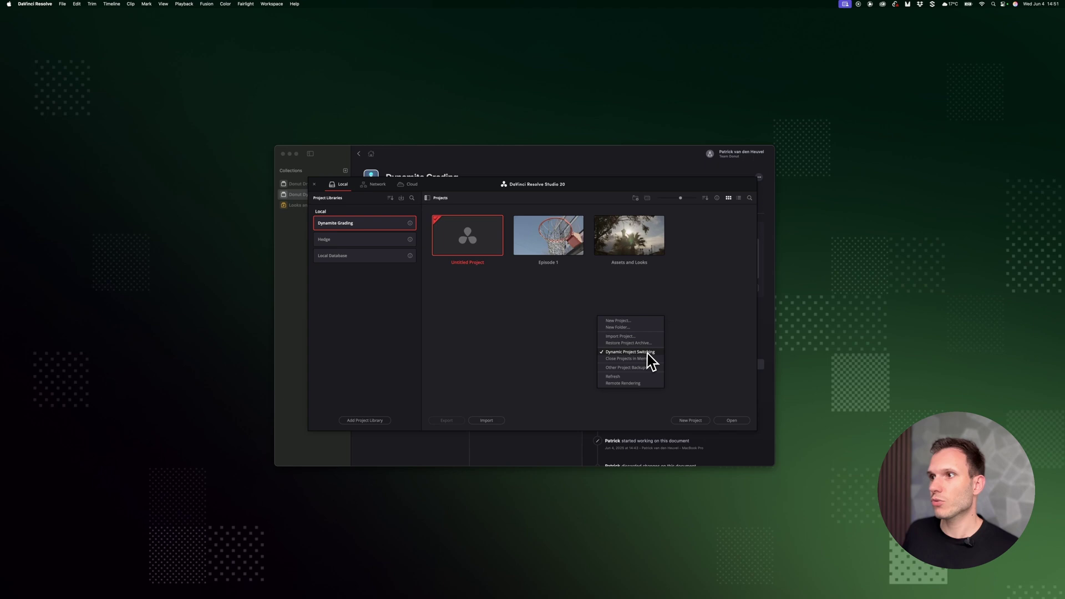
left_click(721, 303)
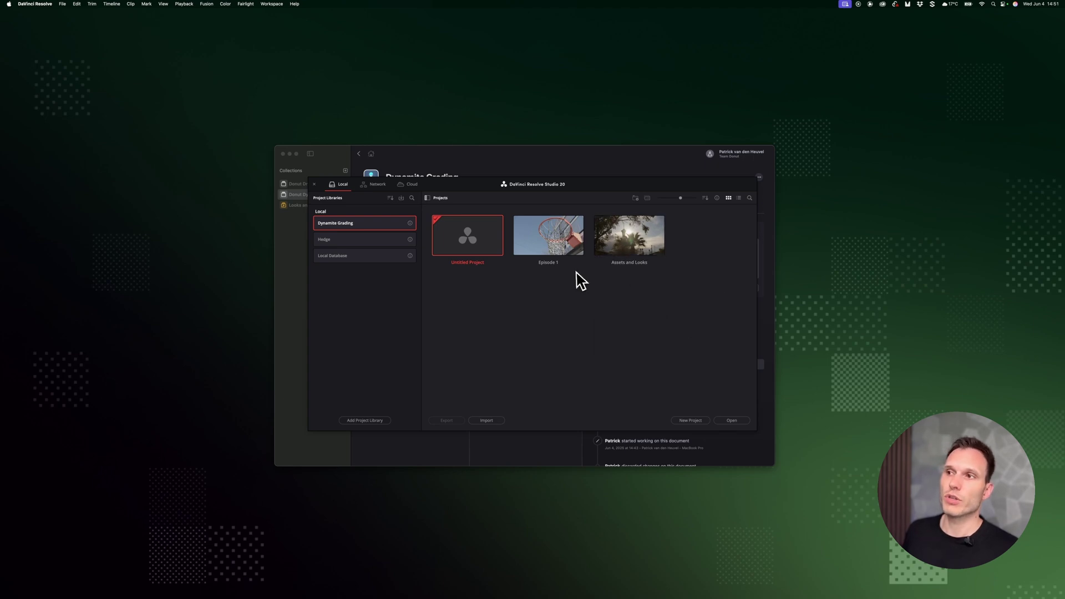
left_click(572, 268)
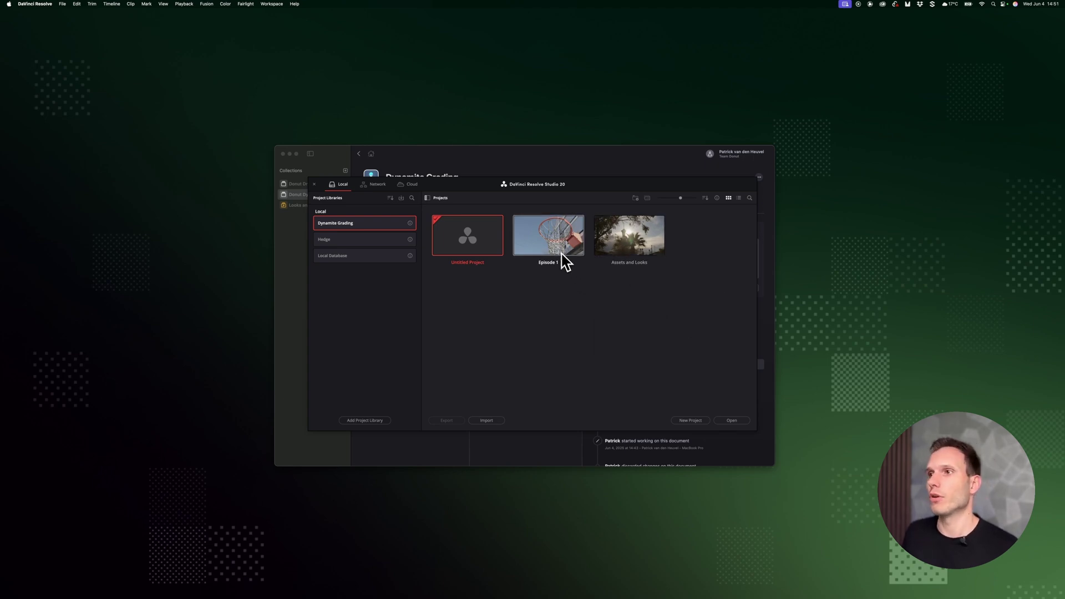
left_click(562, 255)
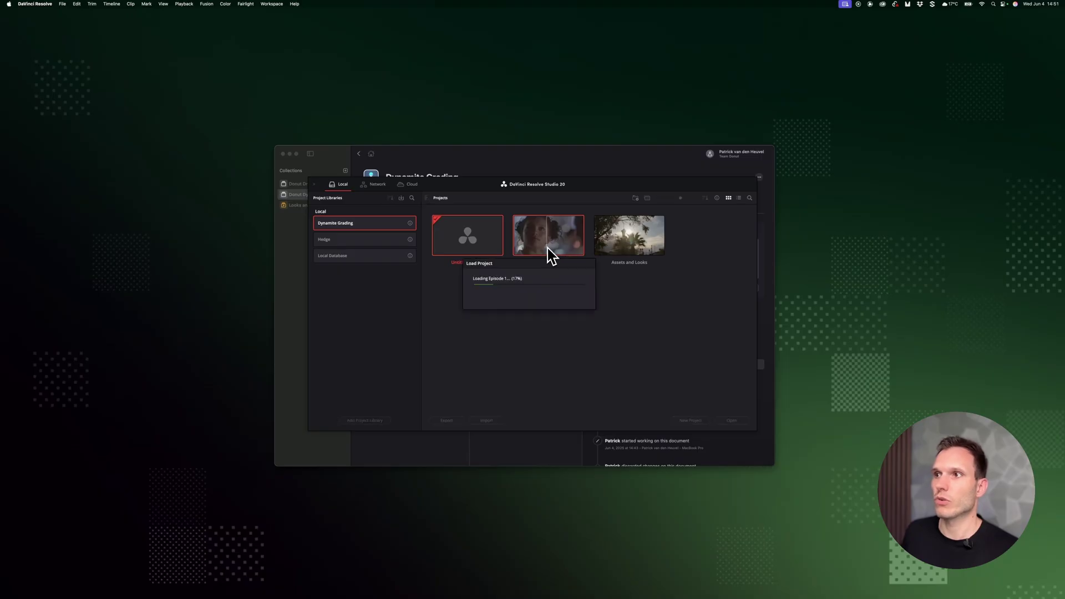
double_click(552, 256)
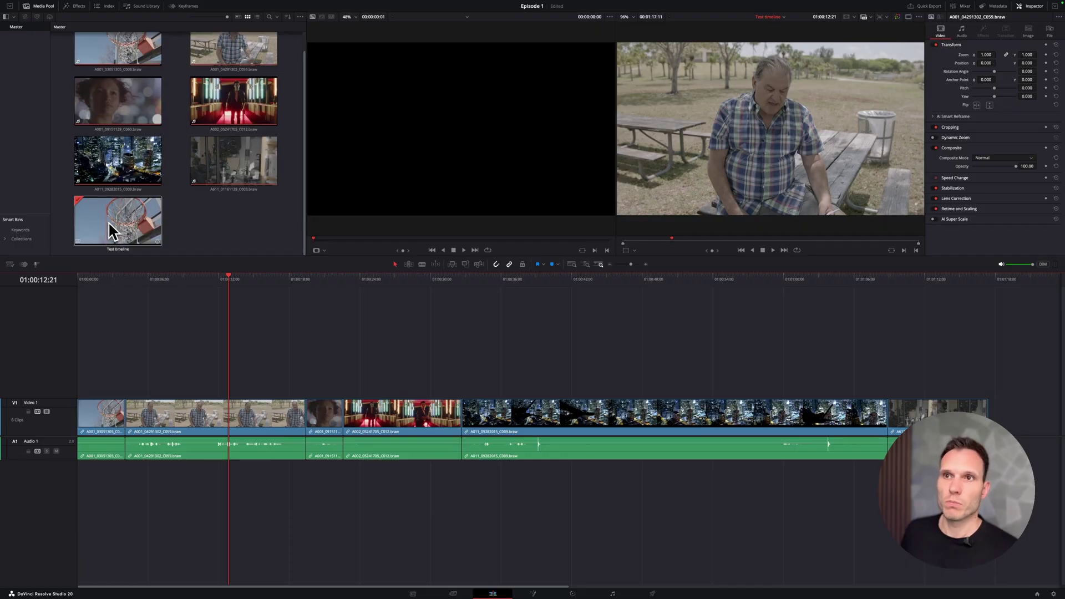
- Start a ColorTrace of this timeline using the Looks timeline from Dynamite Grading > guest > Assets and Looks
right_click(108, 224)
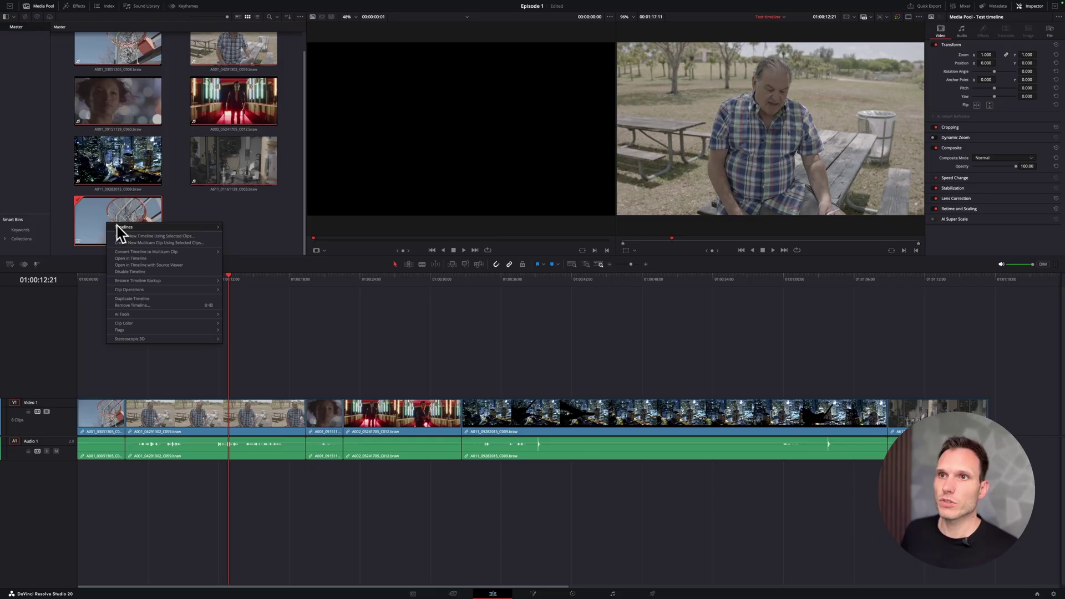
mouse_move(145, 228)
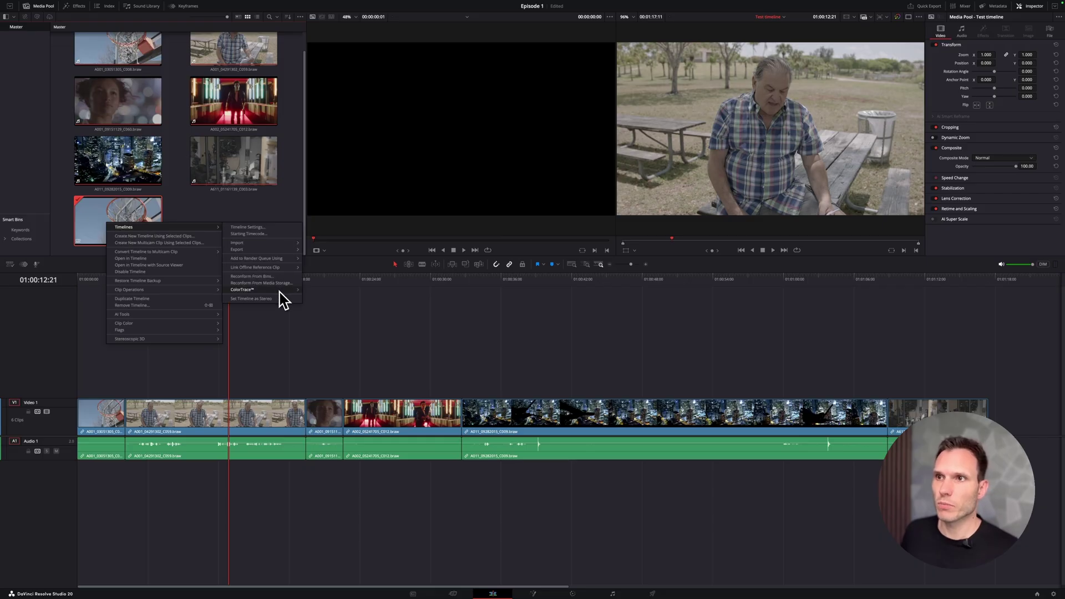
mouse_move(285, 291)
left_click(331, 291)
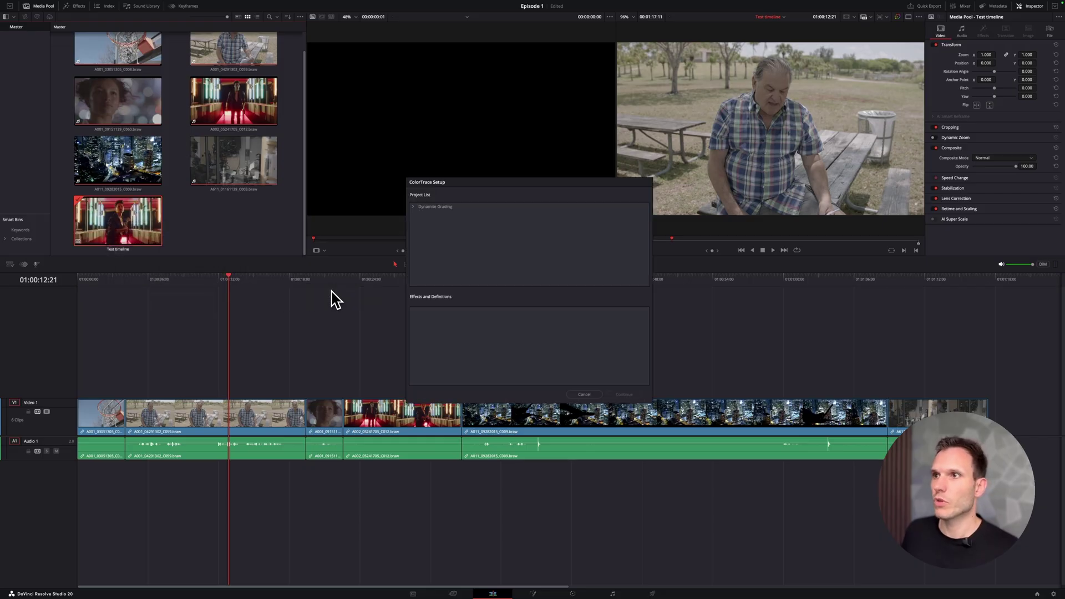
left_click(415, 208)
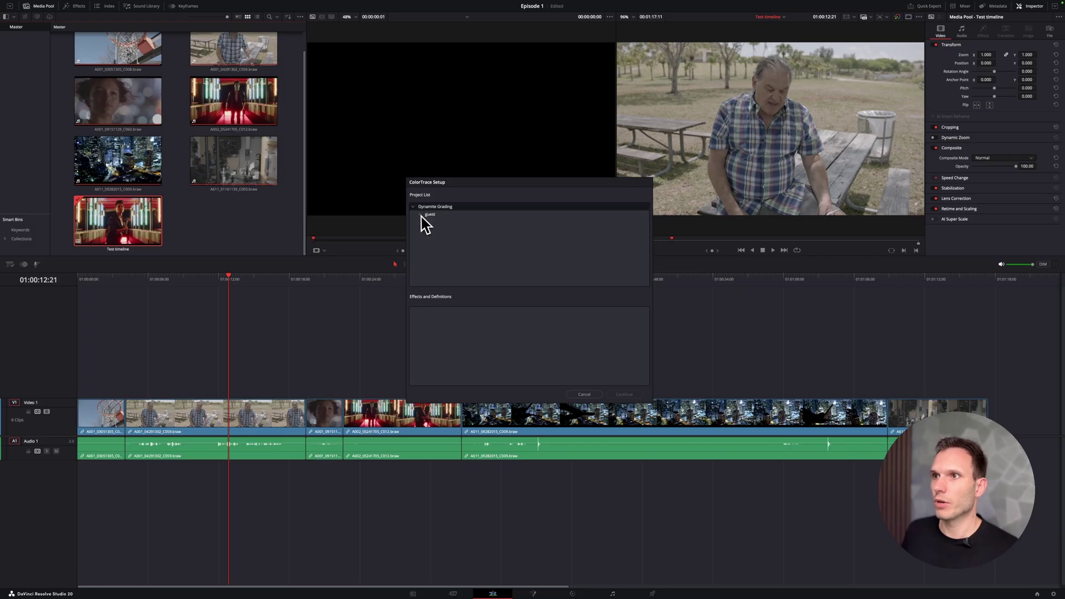
left_click(420, 217)
left_click(435, 222)
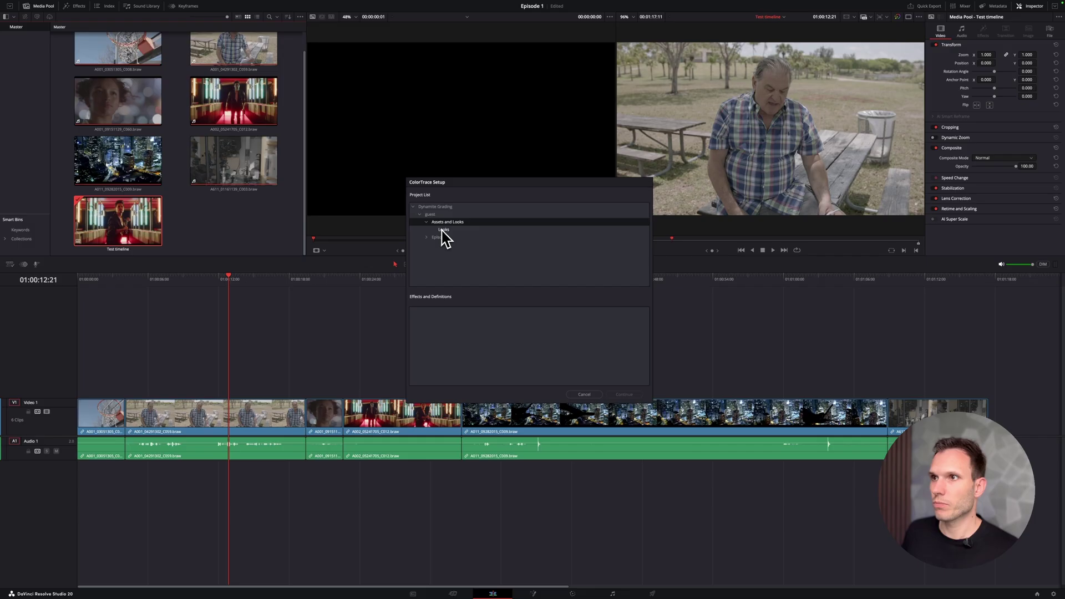
left_click(442, 231)
left_click(623, 394)
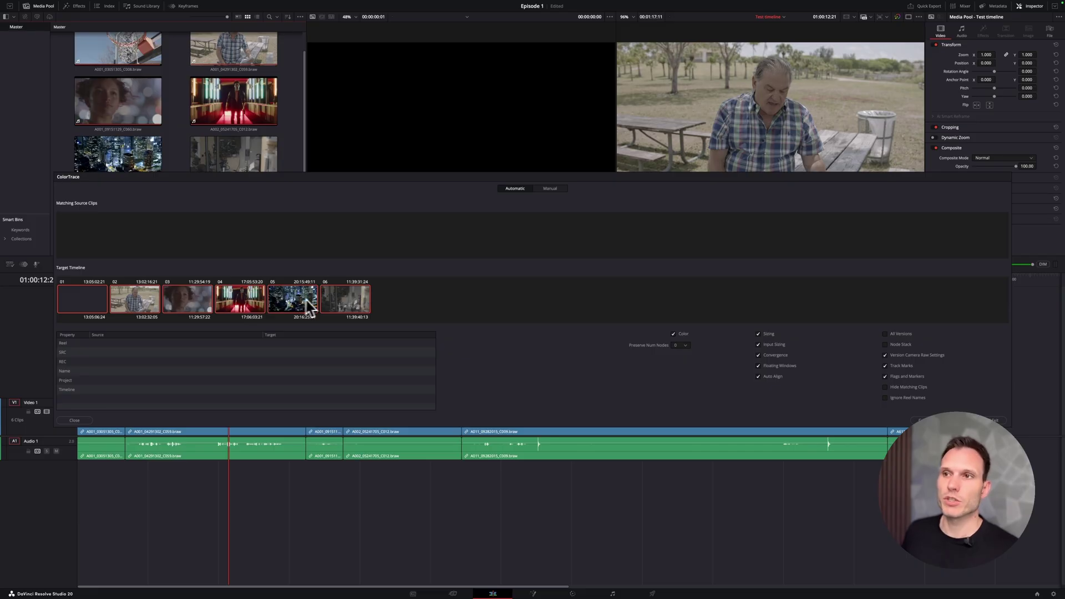
- Close ColorTrace, switch to Assets and Looks, and select the Music and Graphics bins
left_click(916, 420)
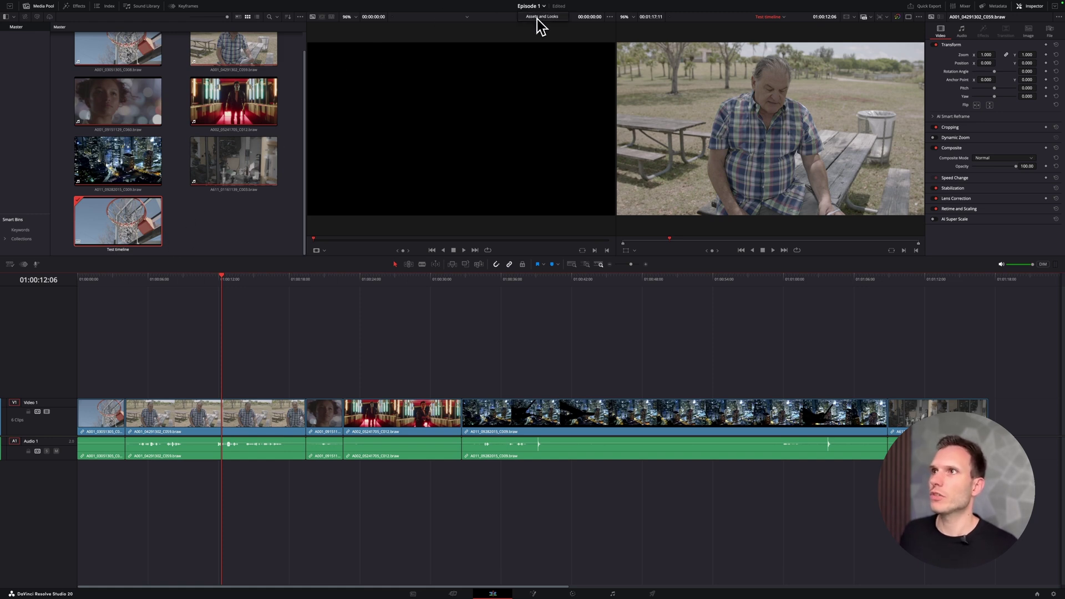
left_click(538, 17)
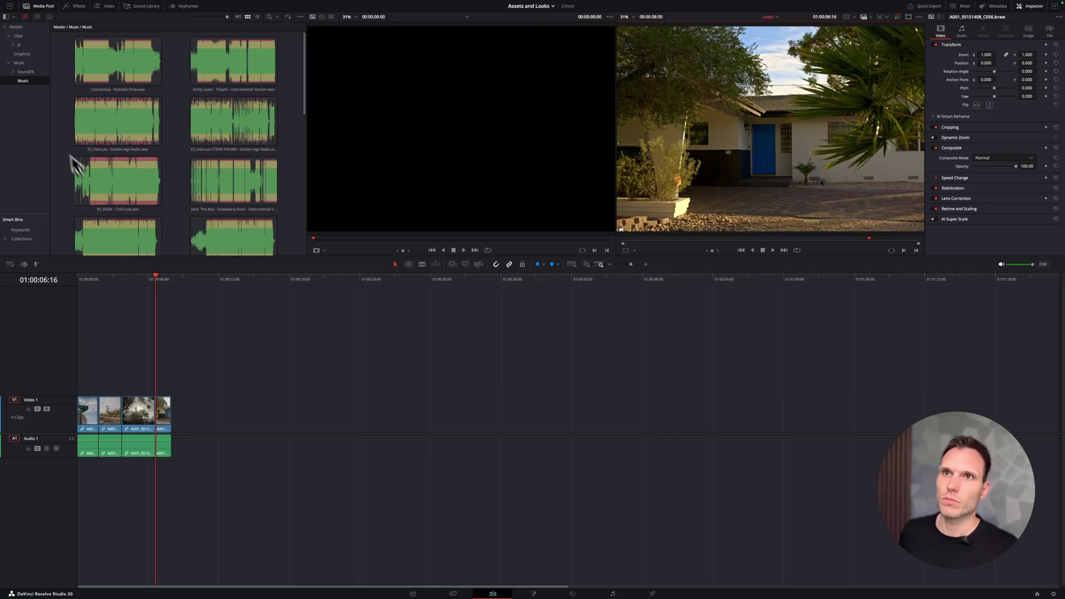
left_click(22, 54, "ctrl")
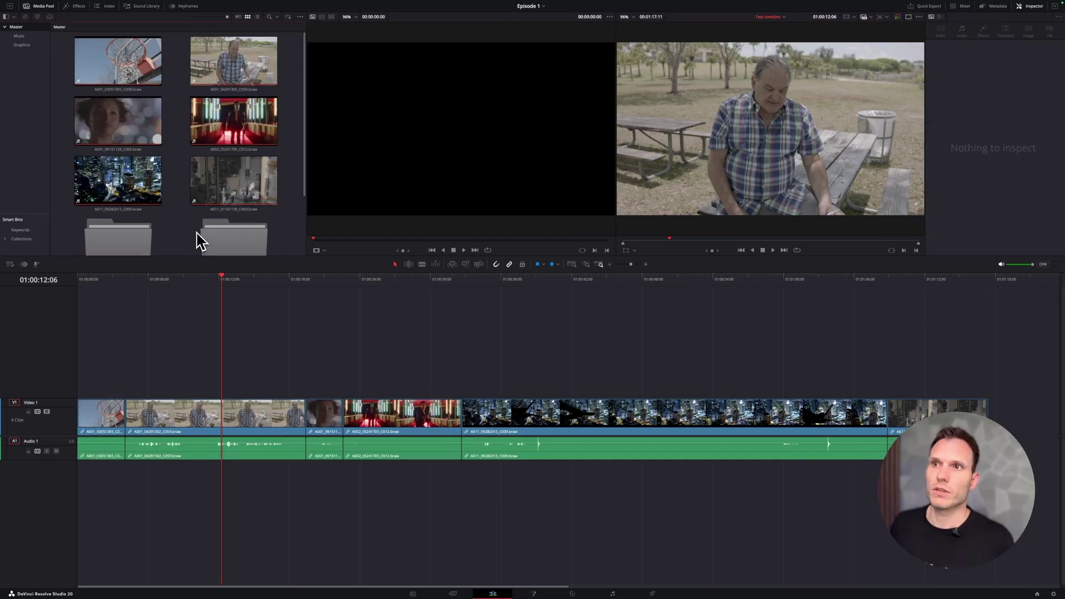
scroll(201, 241, "down", 3)
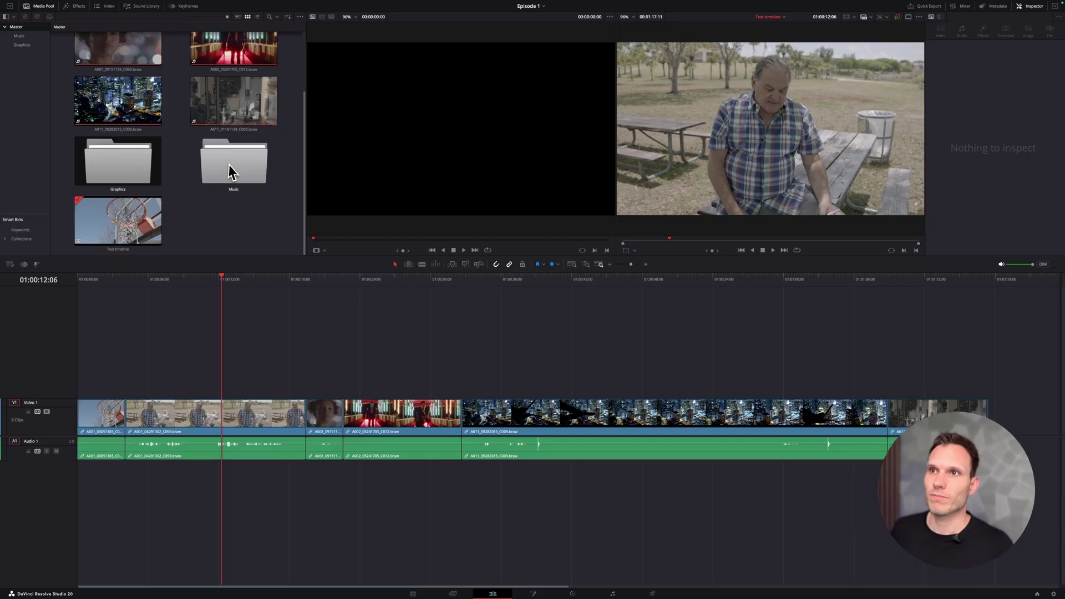